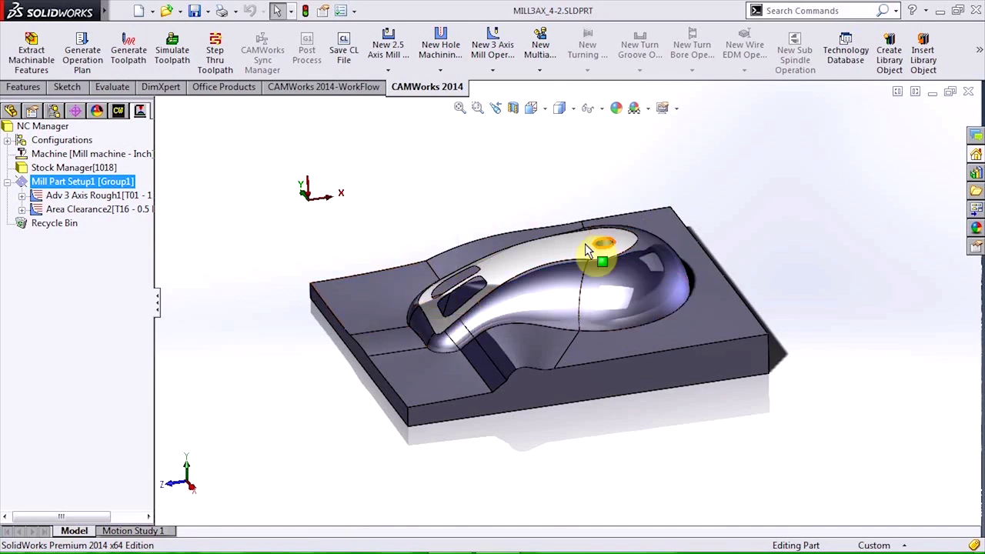
# Review Adv 3 Axis Rough1's 1.25in flat end tool and feeds: 500 SFM, 1527.8875 rpm, 22.9183 in/min
pyautogui.click(91, 195)
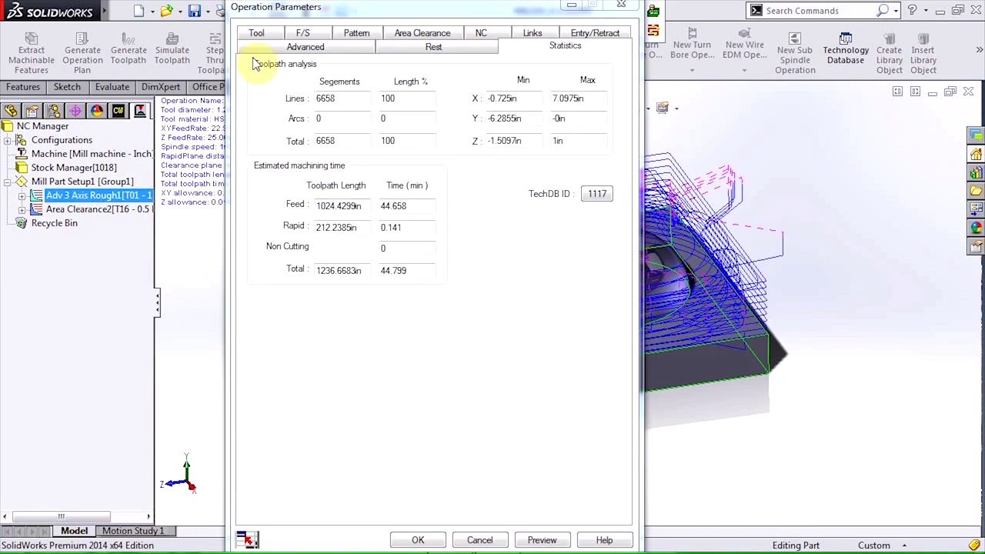
pyautogui.click(253, 34)
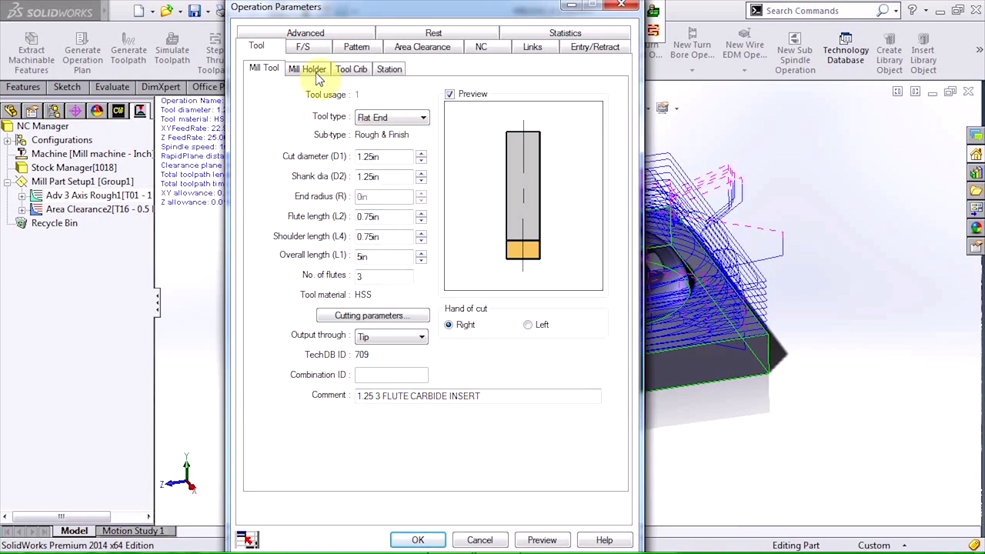
pyautogui.click(304, 47)
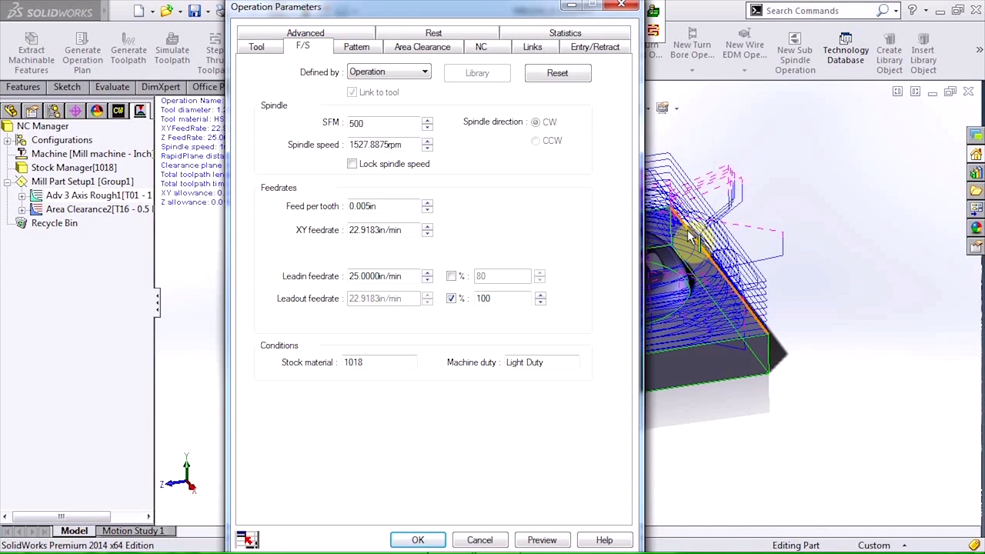
# Keep the Pocket In - Core pattern, check depth settings, and read the 44.799-minute machining time
pyautogui.click(355, 46)
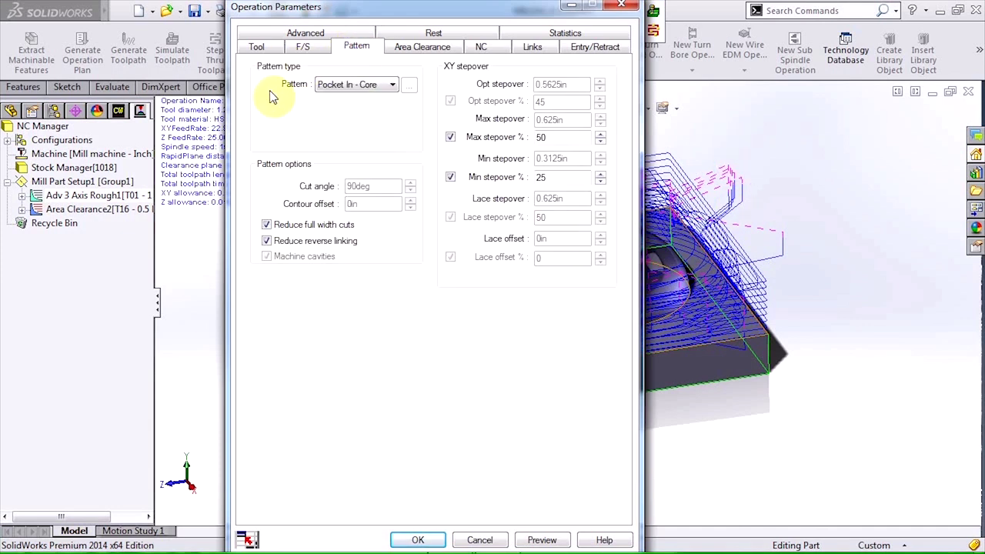
pyautogui.click(392, 84)
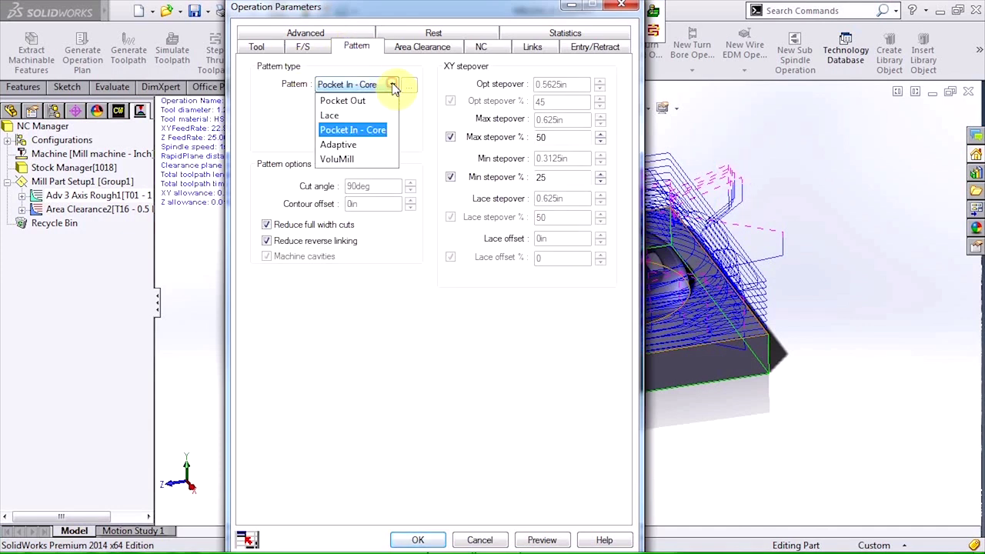
pyautogui.click(362, 131)
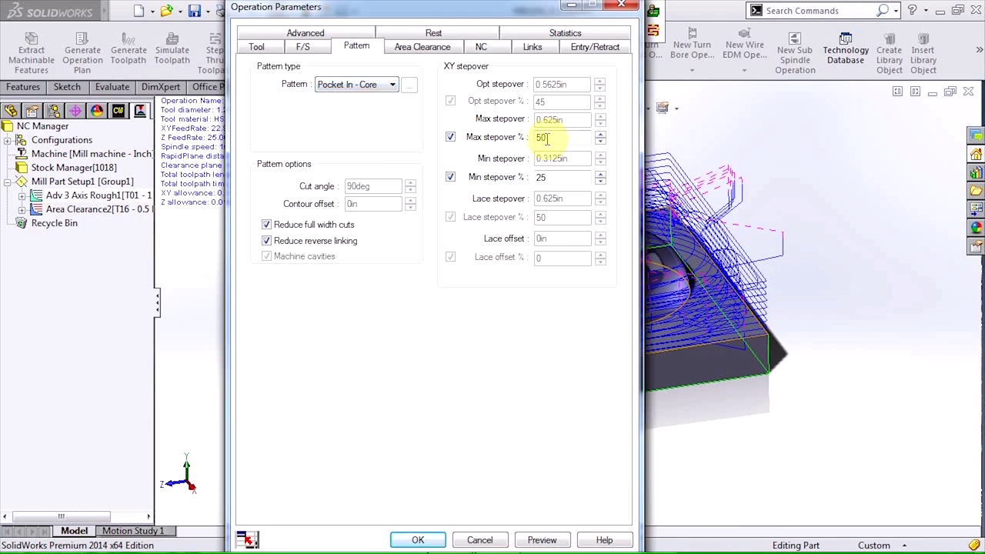
pyautogui.click(428, 48)
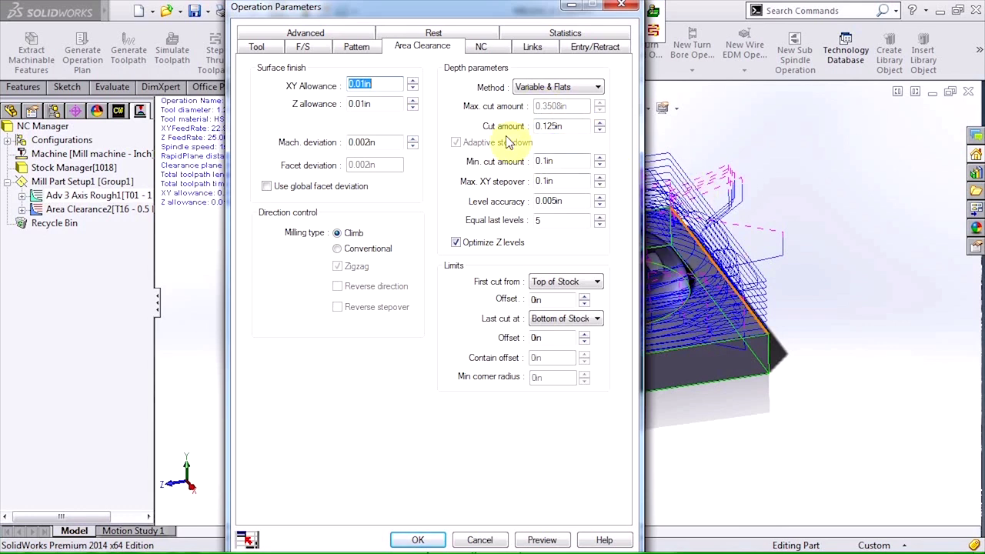
pyautogui.click(562, 34)
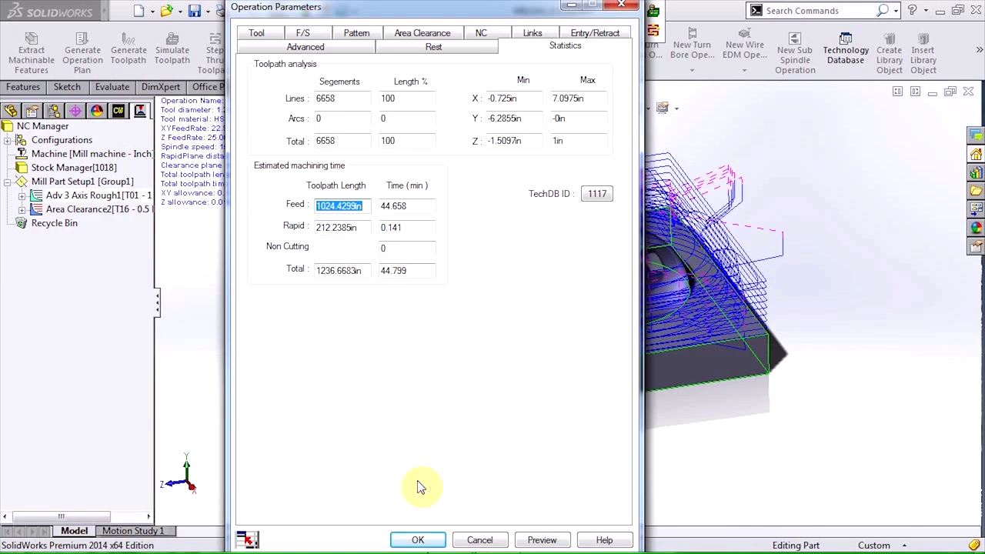
# Close the parameters, then run and pause the Adv 3 Axis Rough1 toolpath simulation on the stock
pyautogui.click(421, 540)
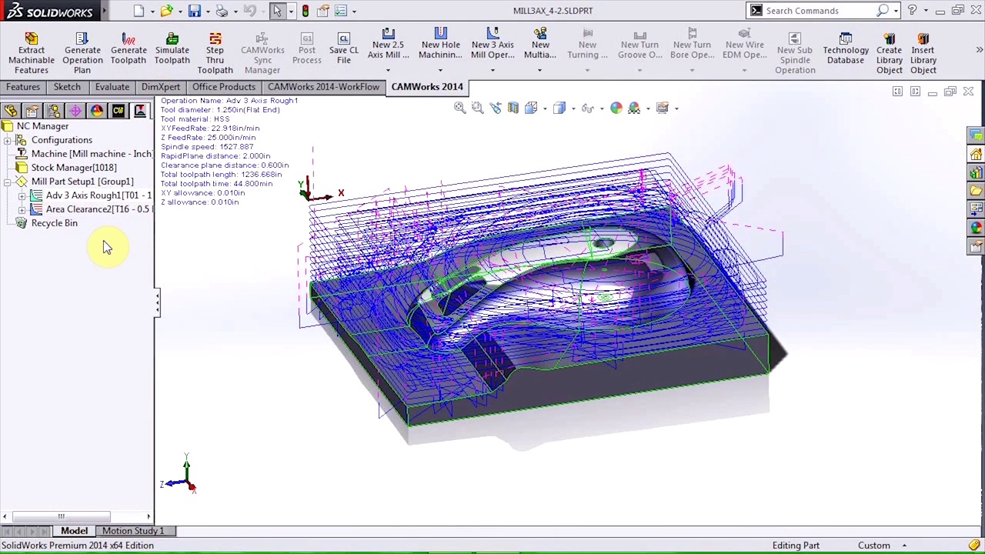
pyautogui.rightClick(98, 201)
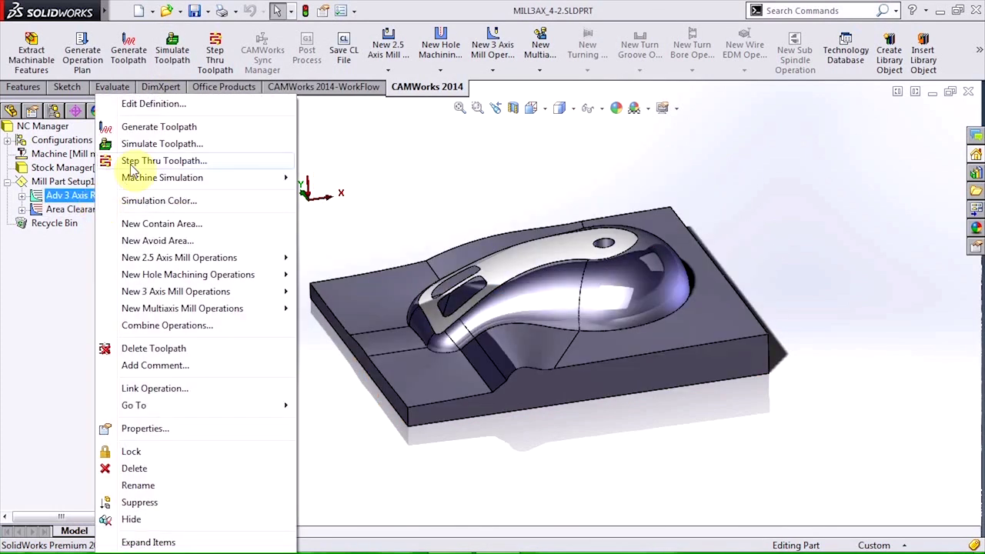
pyautogui.click(137, 144)
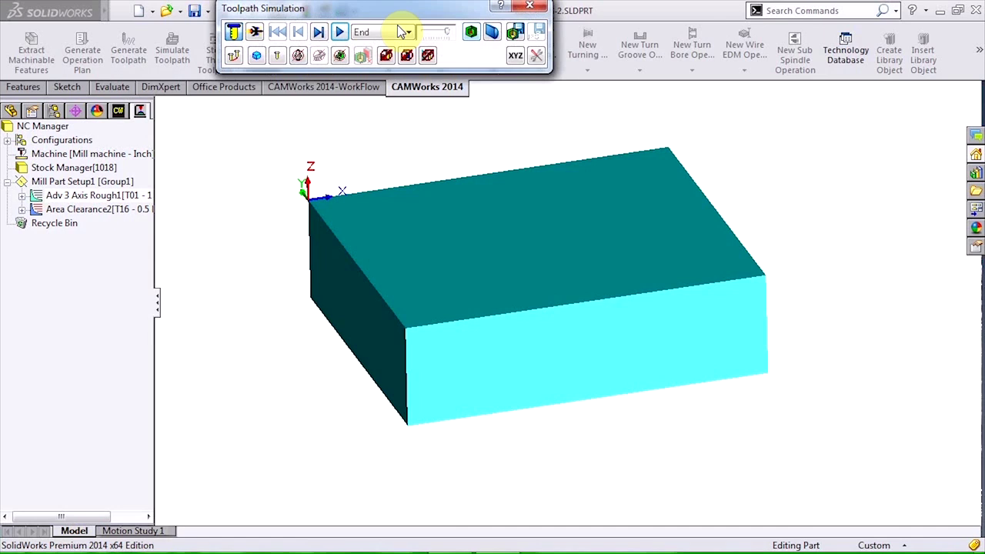
pyautogui.click(339, 32)
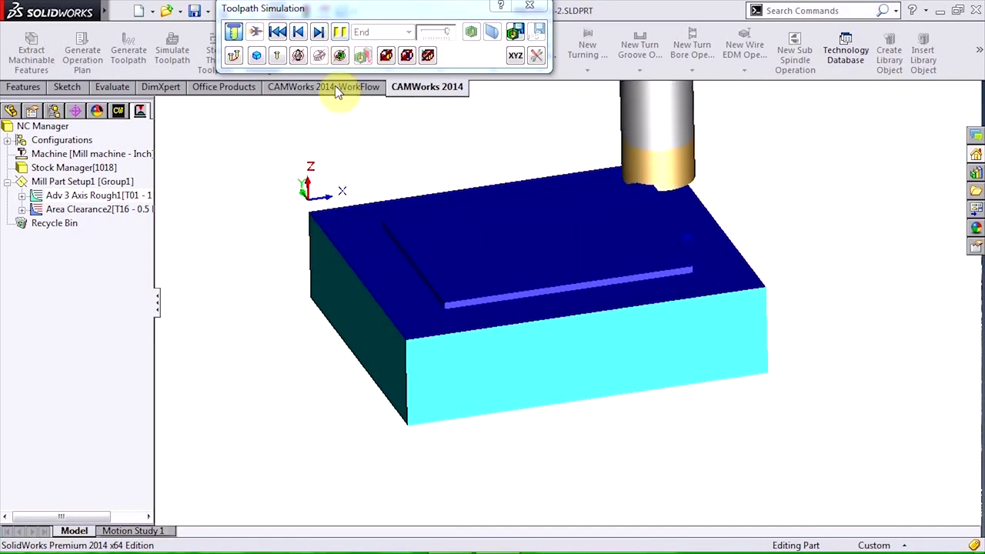
pyautogui.click(337, 32)
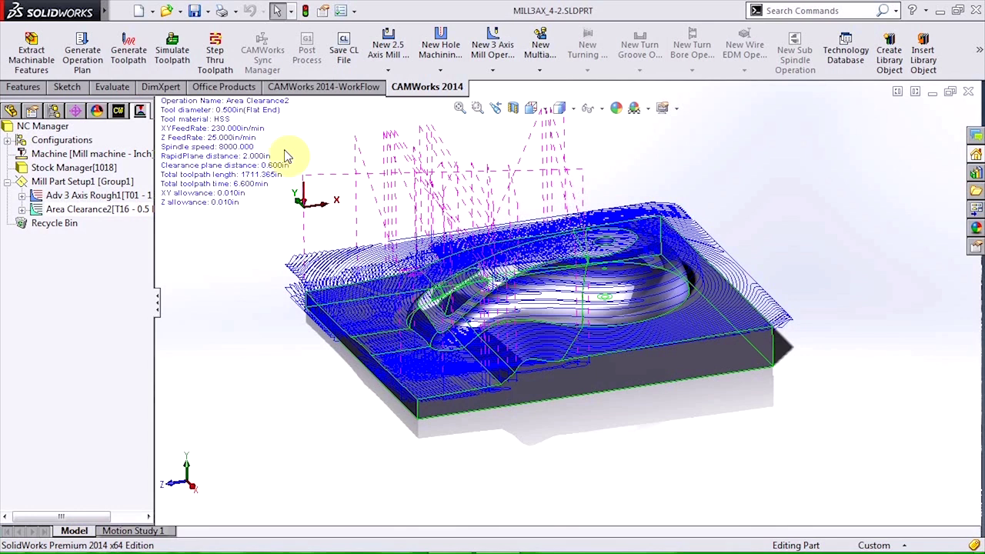
# Review Area Clearance2's 0.5in tool and its 8000 rpm, 230 in/min feeds
pyautogui.doubleClick(86, 216)
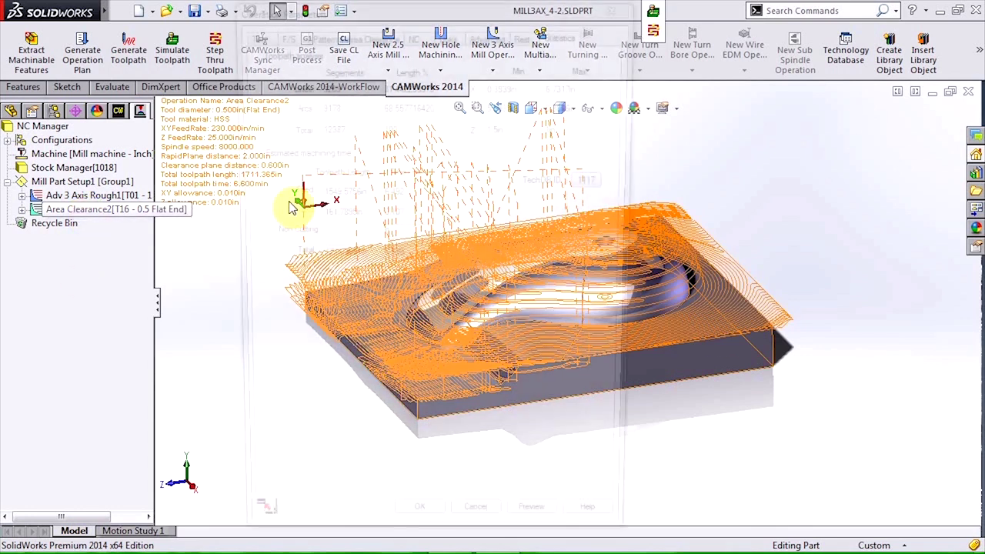
pyautogui.click(255, 33)
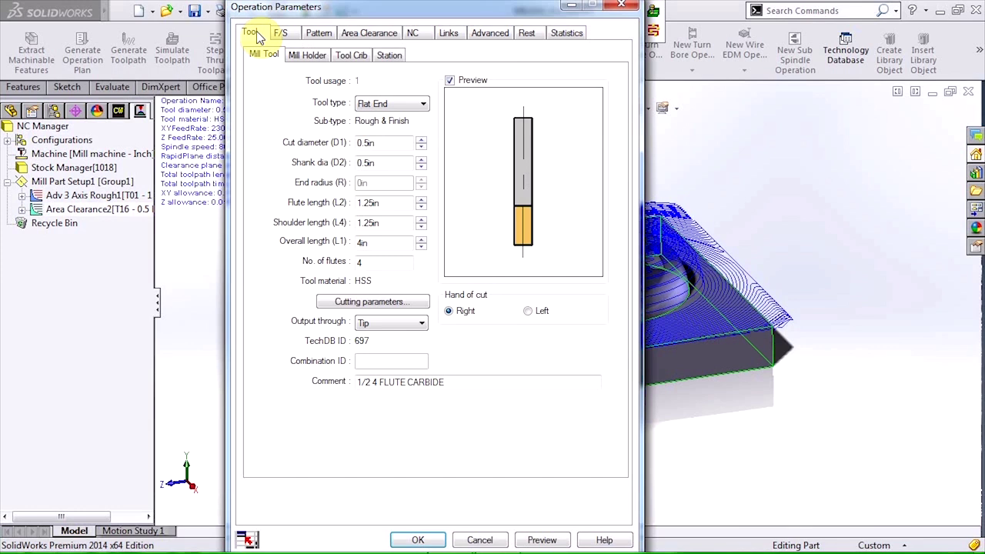
pyautogui.click(372, 143)
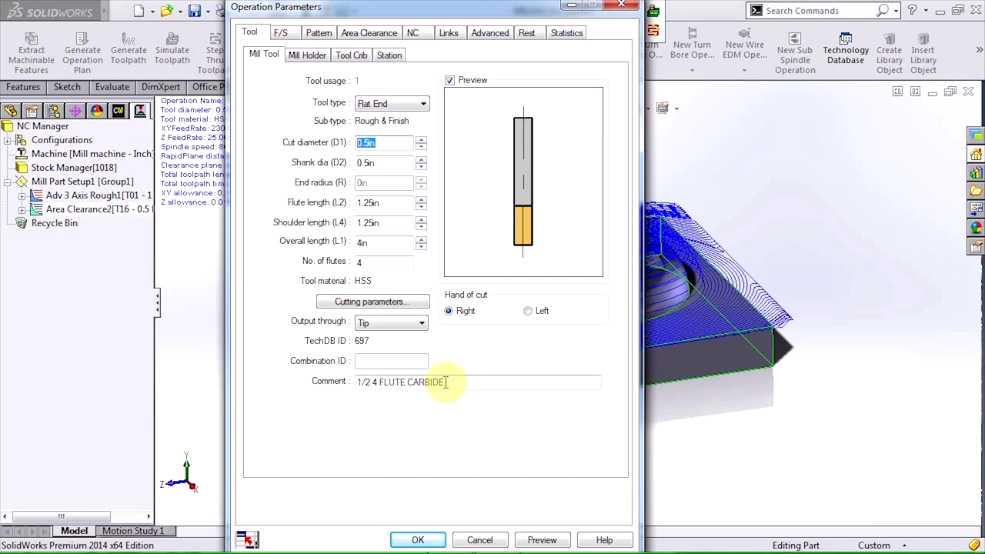
pyautogui.click(281, 35)
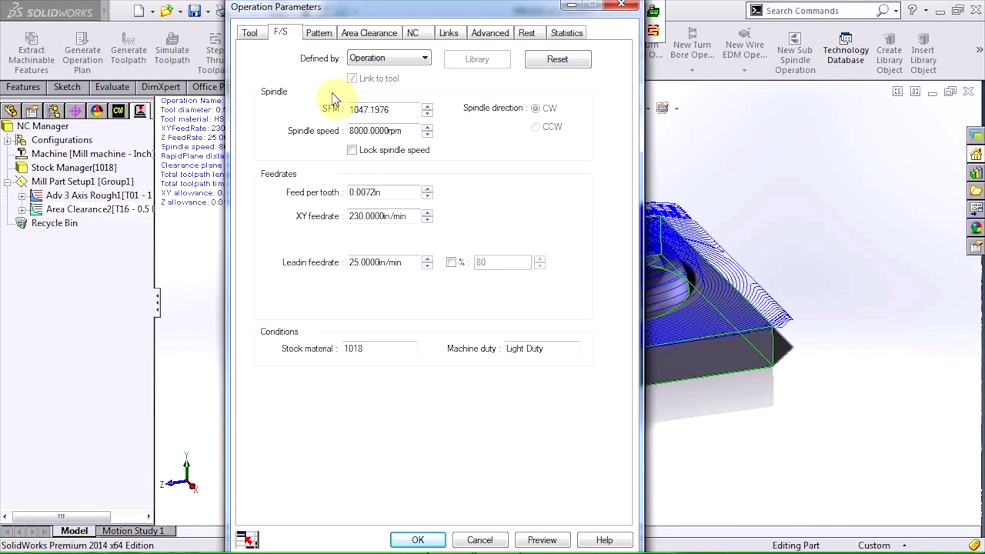
# Check Area Clearance2's VoluMill pattern and depth settings, then its 6.599-minute estimated machining time
pyautogui.click(320, 36)
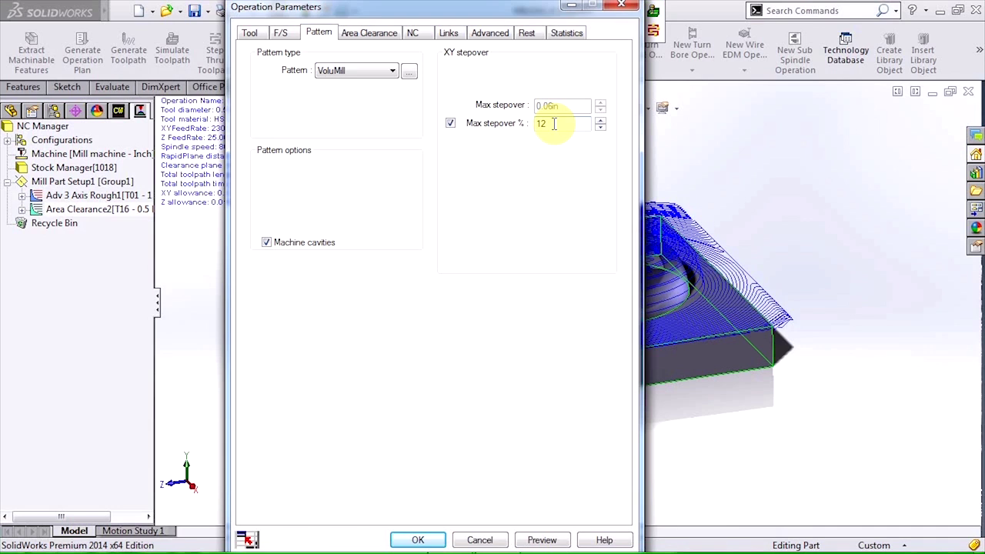
pyautogui.click(367, 36)
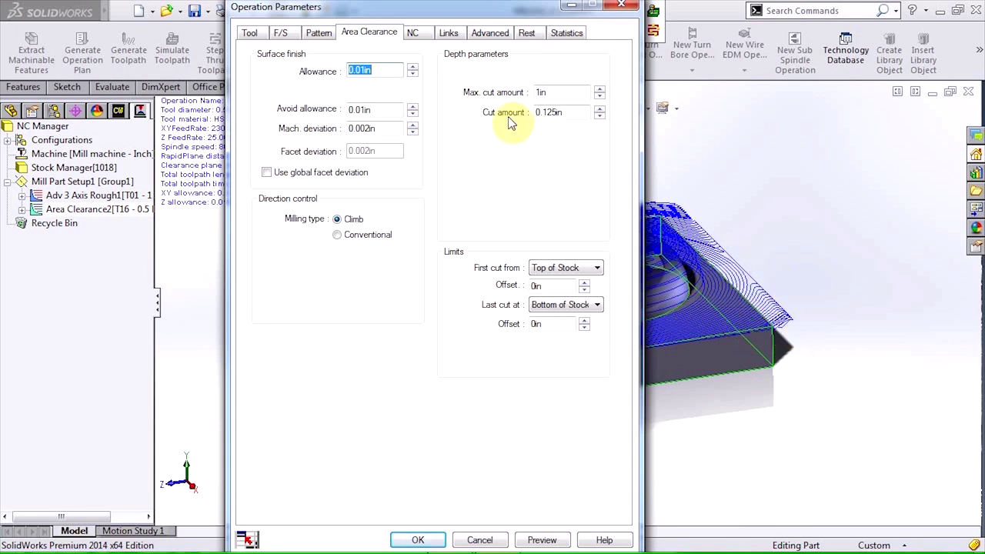
pyautogui.moveTo(744, 251); pyautogui.dragTo(747, 206, button='middle')
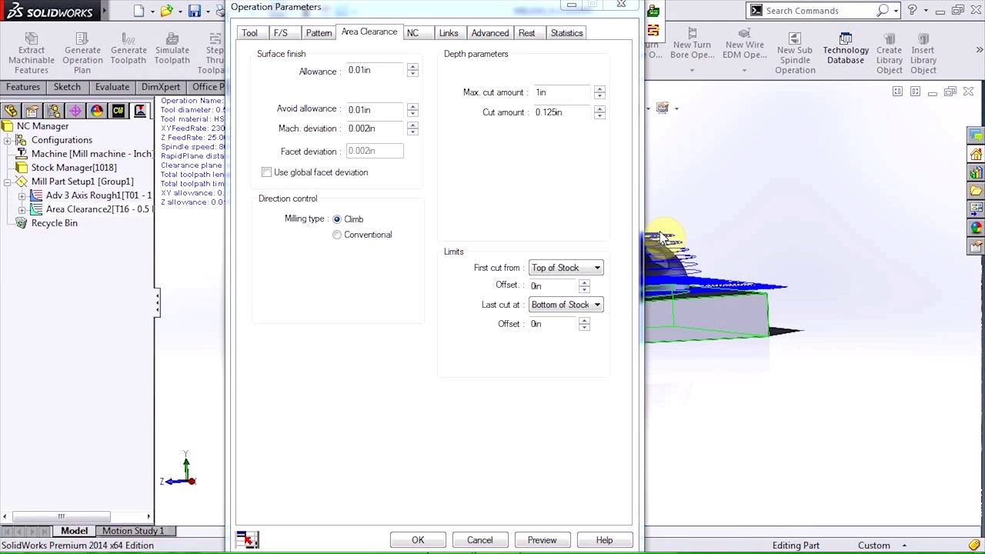
pyautogui.click(565, 33)
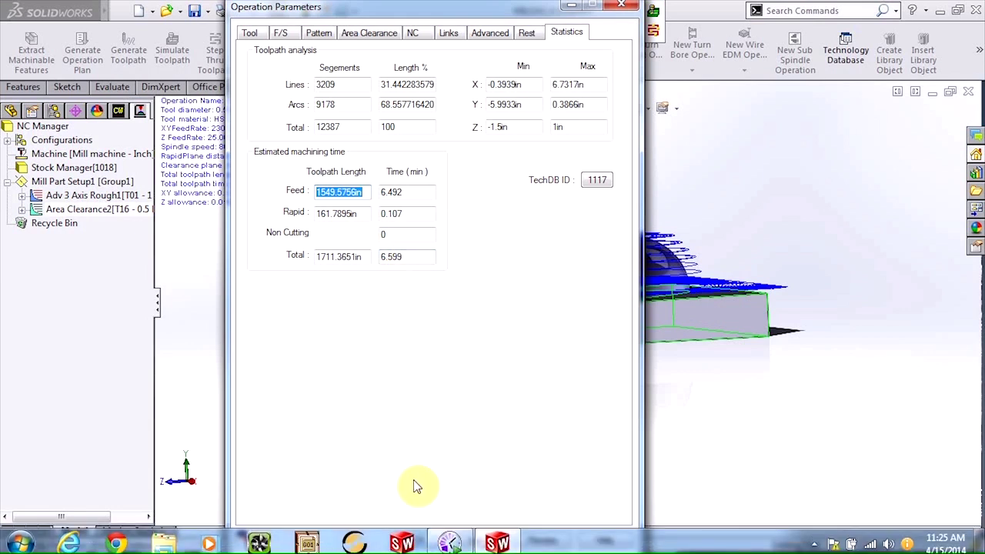
# Accept Area Clearance2's parameters and run its toolpath simulation on the stock block
pyautogui.click(418, 541)
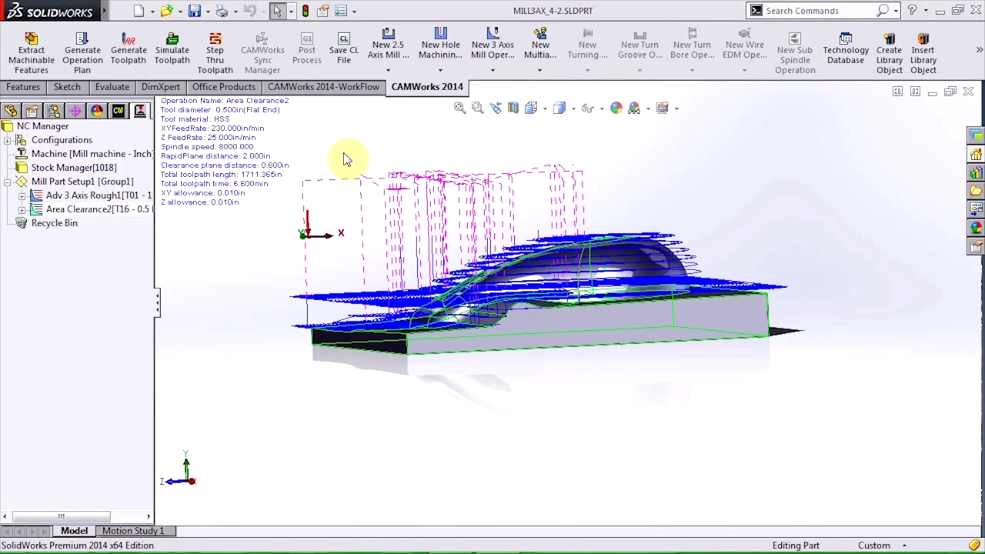
pyautogui.rightClick(77, 209)
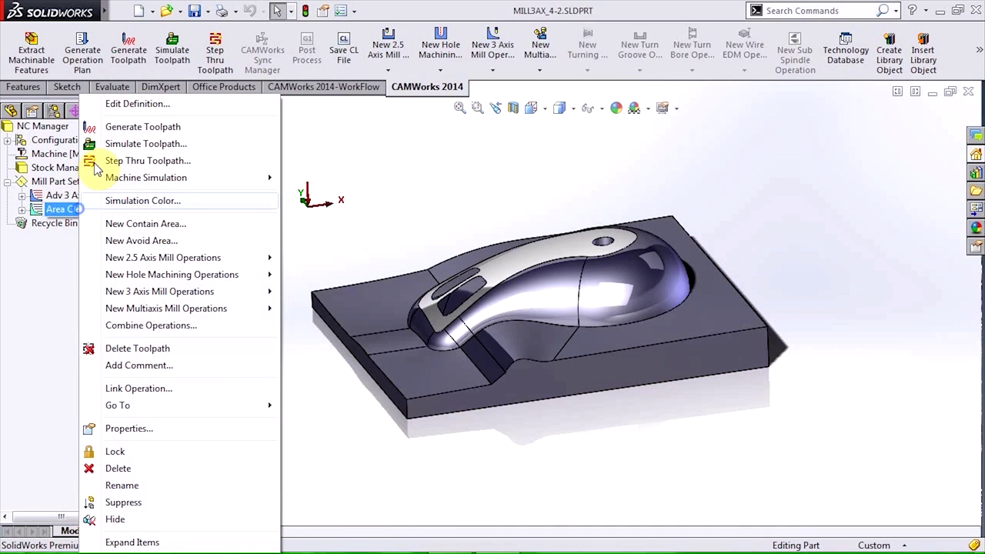
pyautogui.click(146, 144)
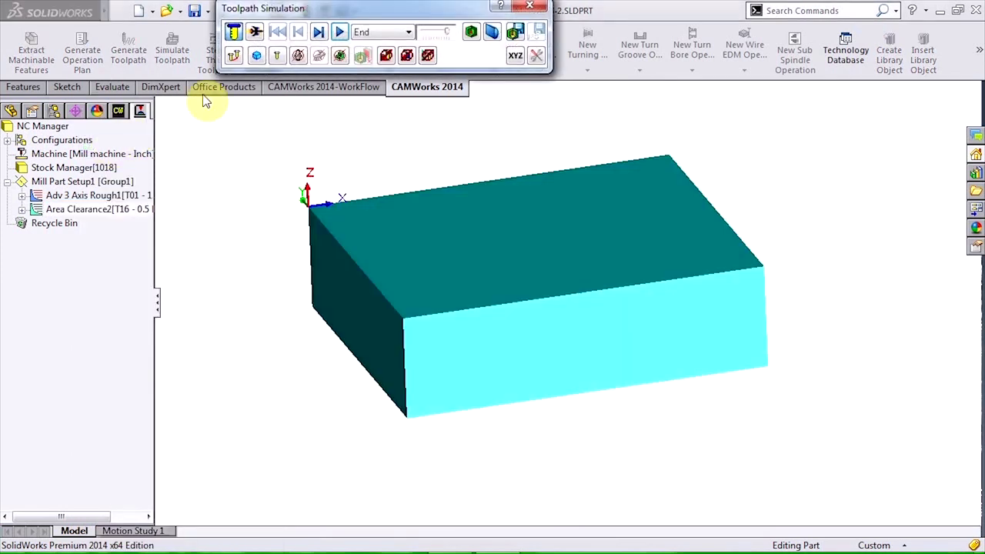
pyautogui.click(339, 32)
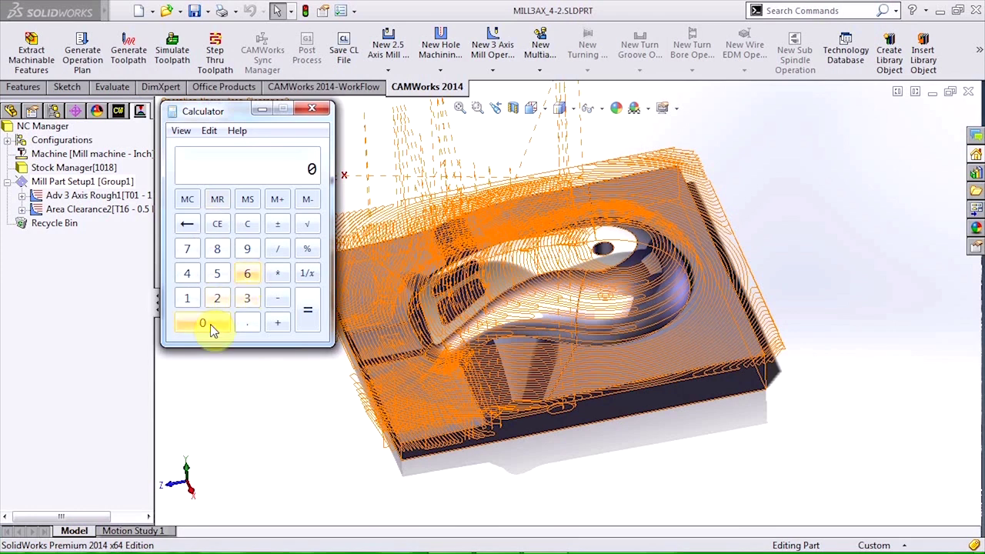
# Compute 60 × 8 = 480 minutes, then 480 ÷ 45 ≈ 10.67 parts
pyautogui.click(247, 273)
pyautogui.click(207, 326)
pyautogui.click(277, 276)
pyautogui.click(217, 248)
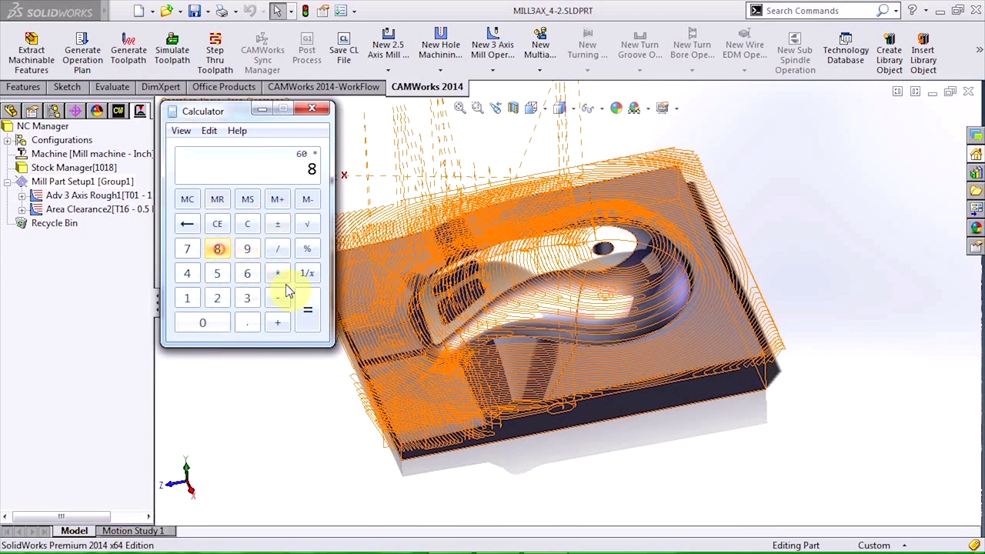
pyautogui.click(310, 315)
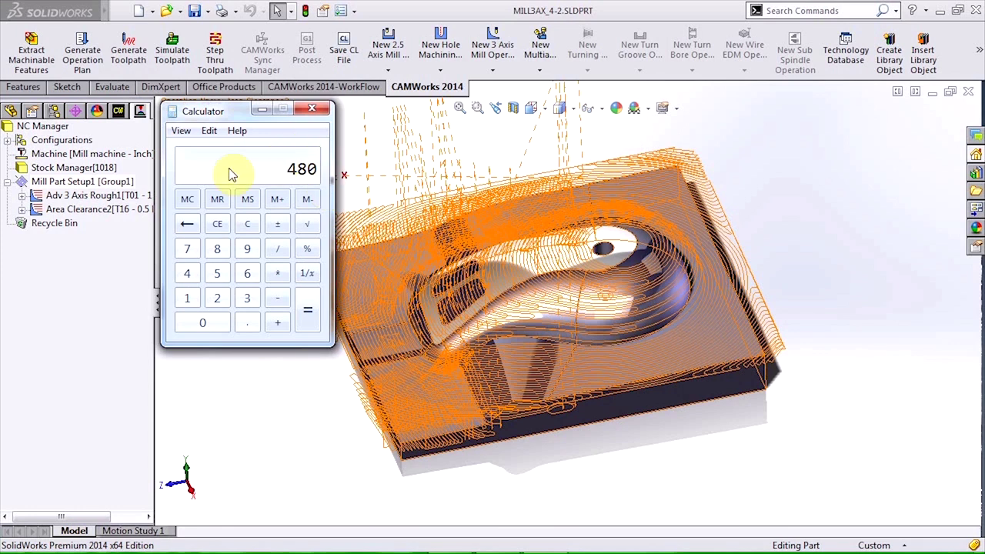
pyautogui.click(278, 249)
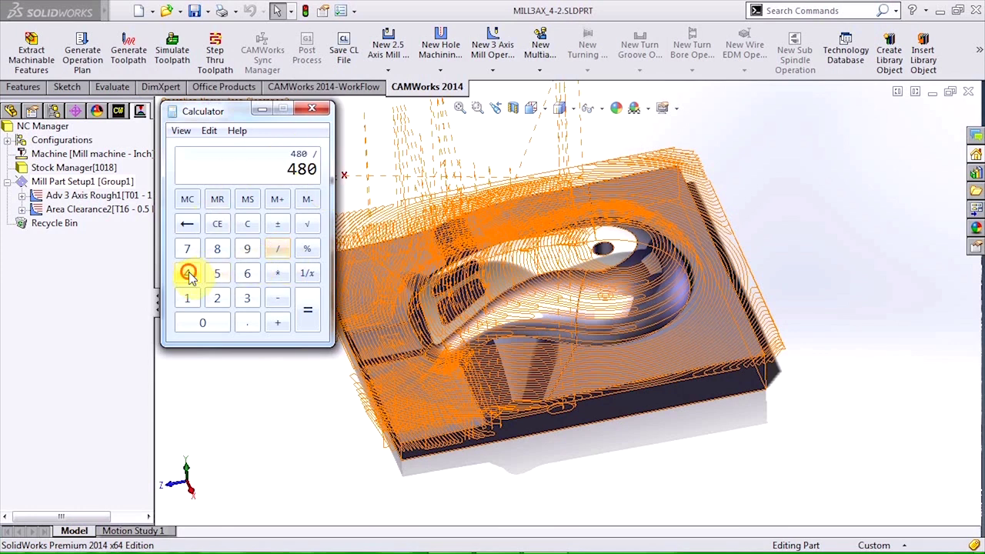
pyautogui.click(188, 274)
pyautogui.click(217, 273)
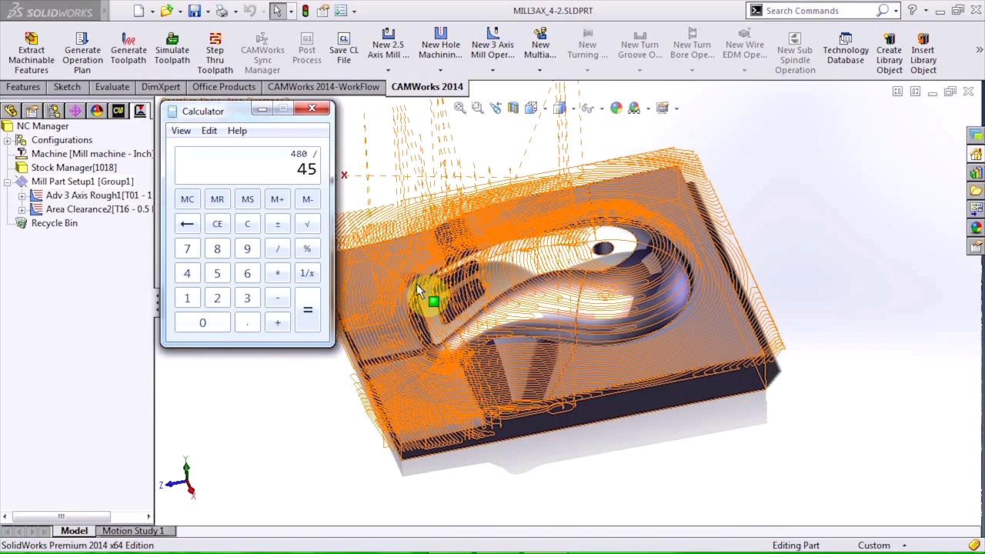
pyautogui.click(308, 316)
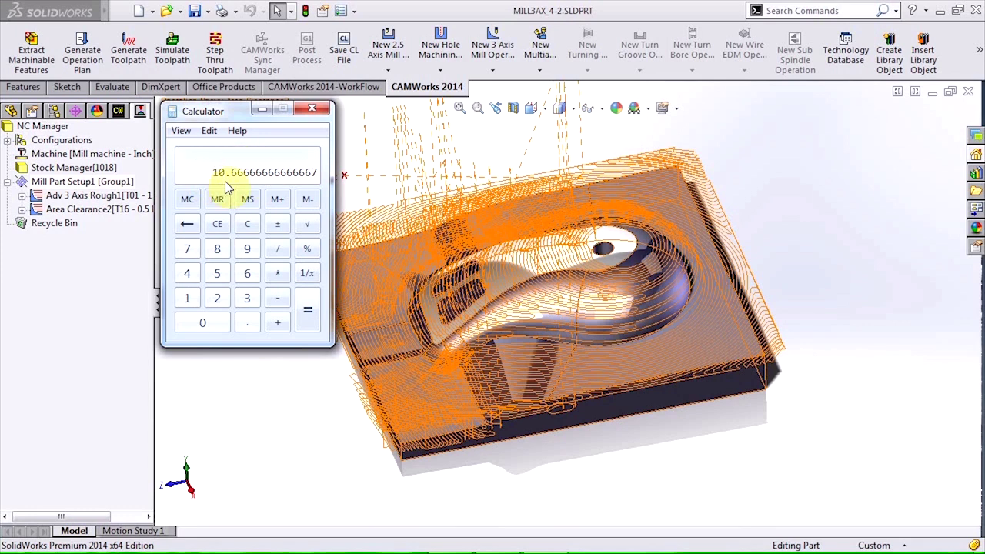
# Clear the calculator and compute 60 × 8 = 480, then 480 ÷ 6.5 ≈ 73.85 parts per day
pyautogui.click(248, 224)
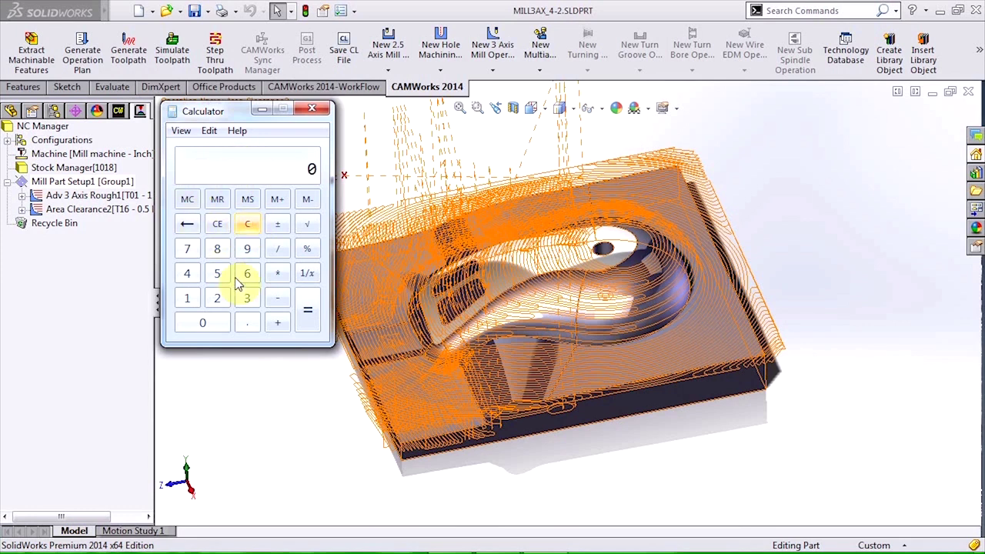
pyautogui.click(204, 323)
pyautogui.click(277, 273)
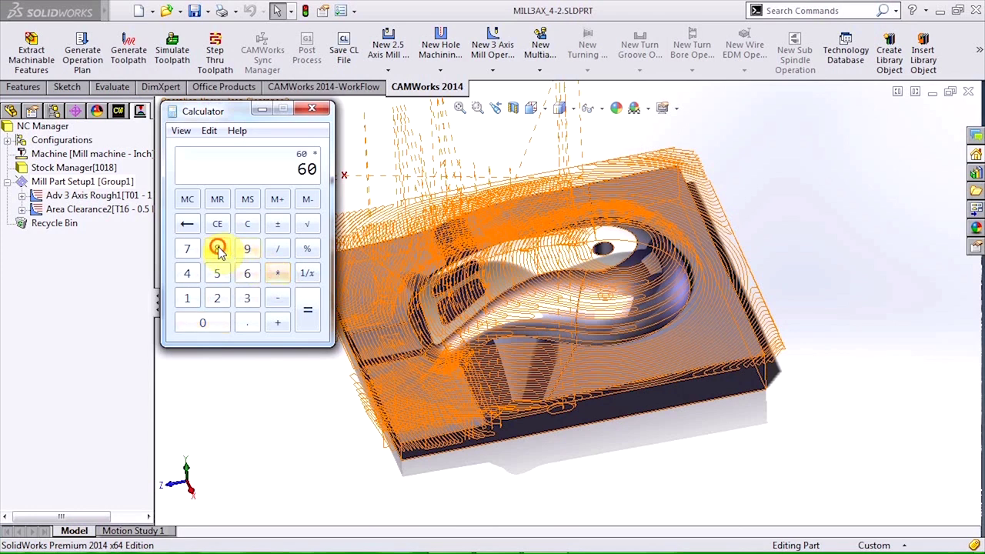
pyautogui.click(218, 248)
pyautogui.click(307, 309)
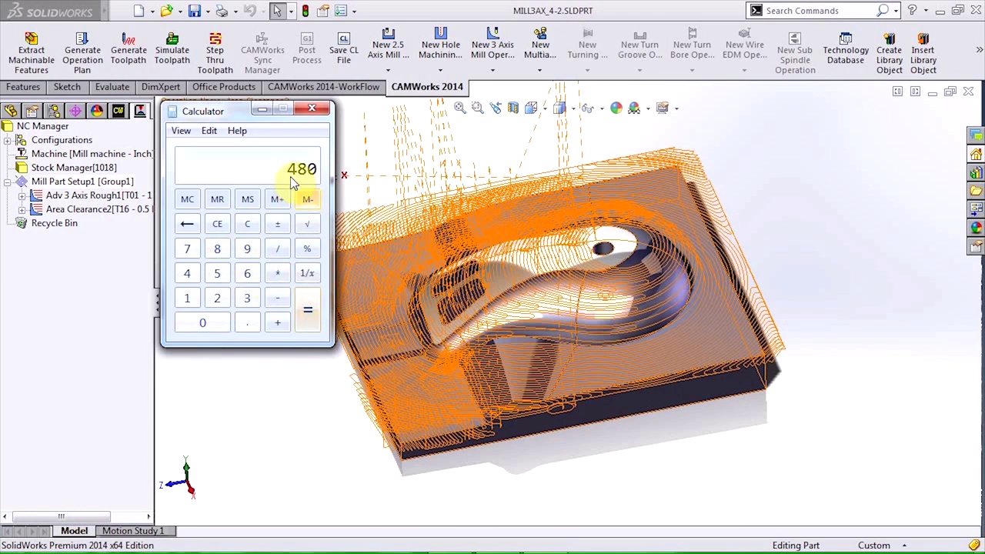
pyautogui.click(279, 249)
pyautogui.click(247, 273)
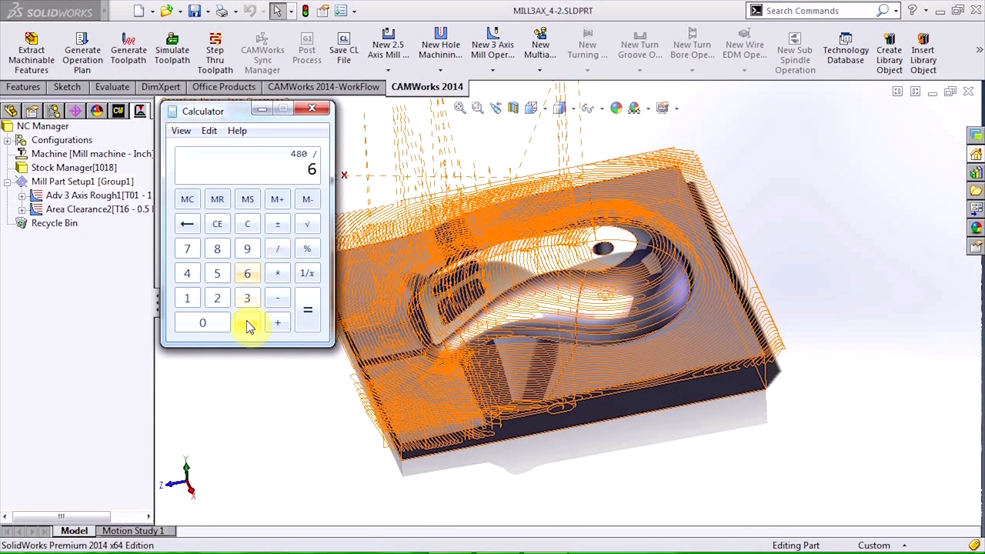
pyautogui.click(247, 324)
pyautogui.click(219, 276)
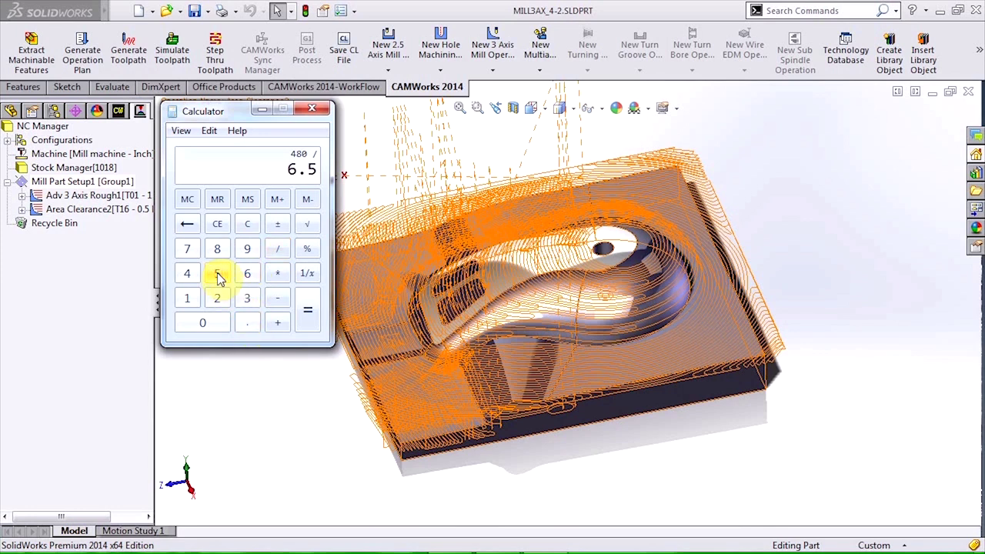
pyautogui.click(308, 312)
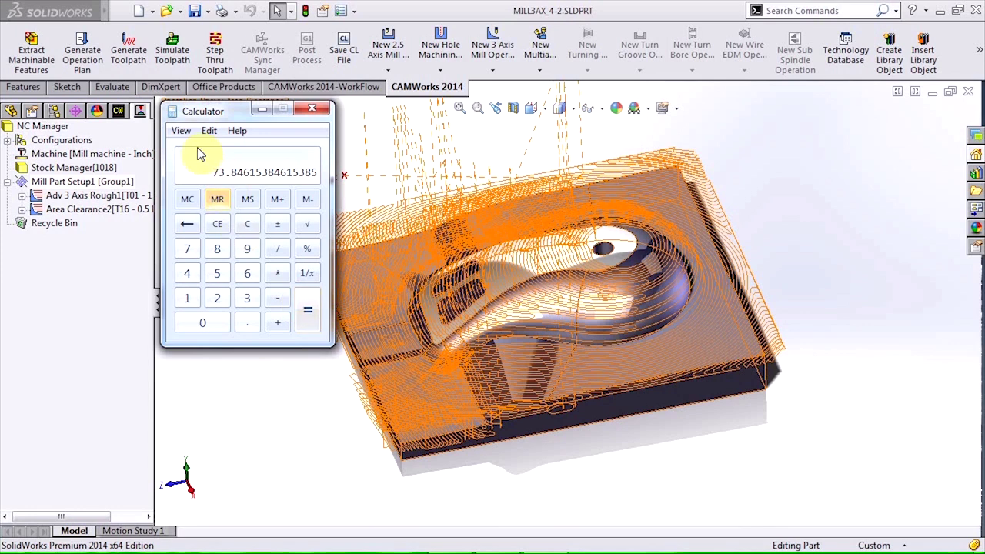